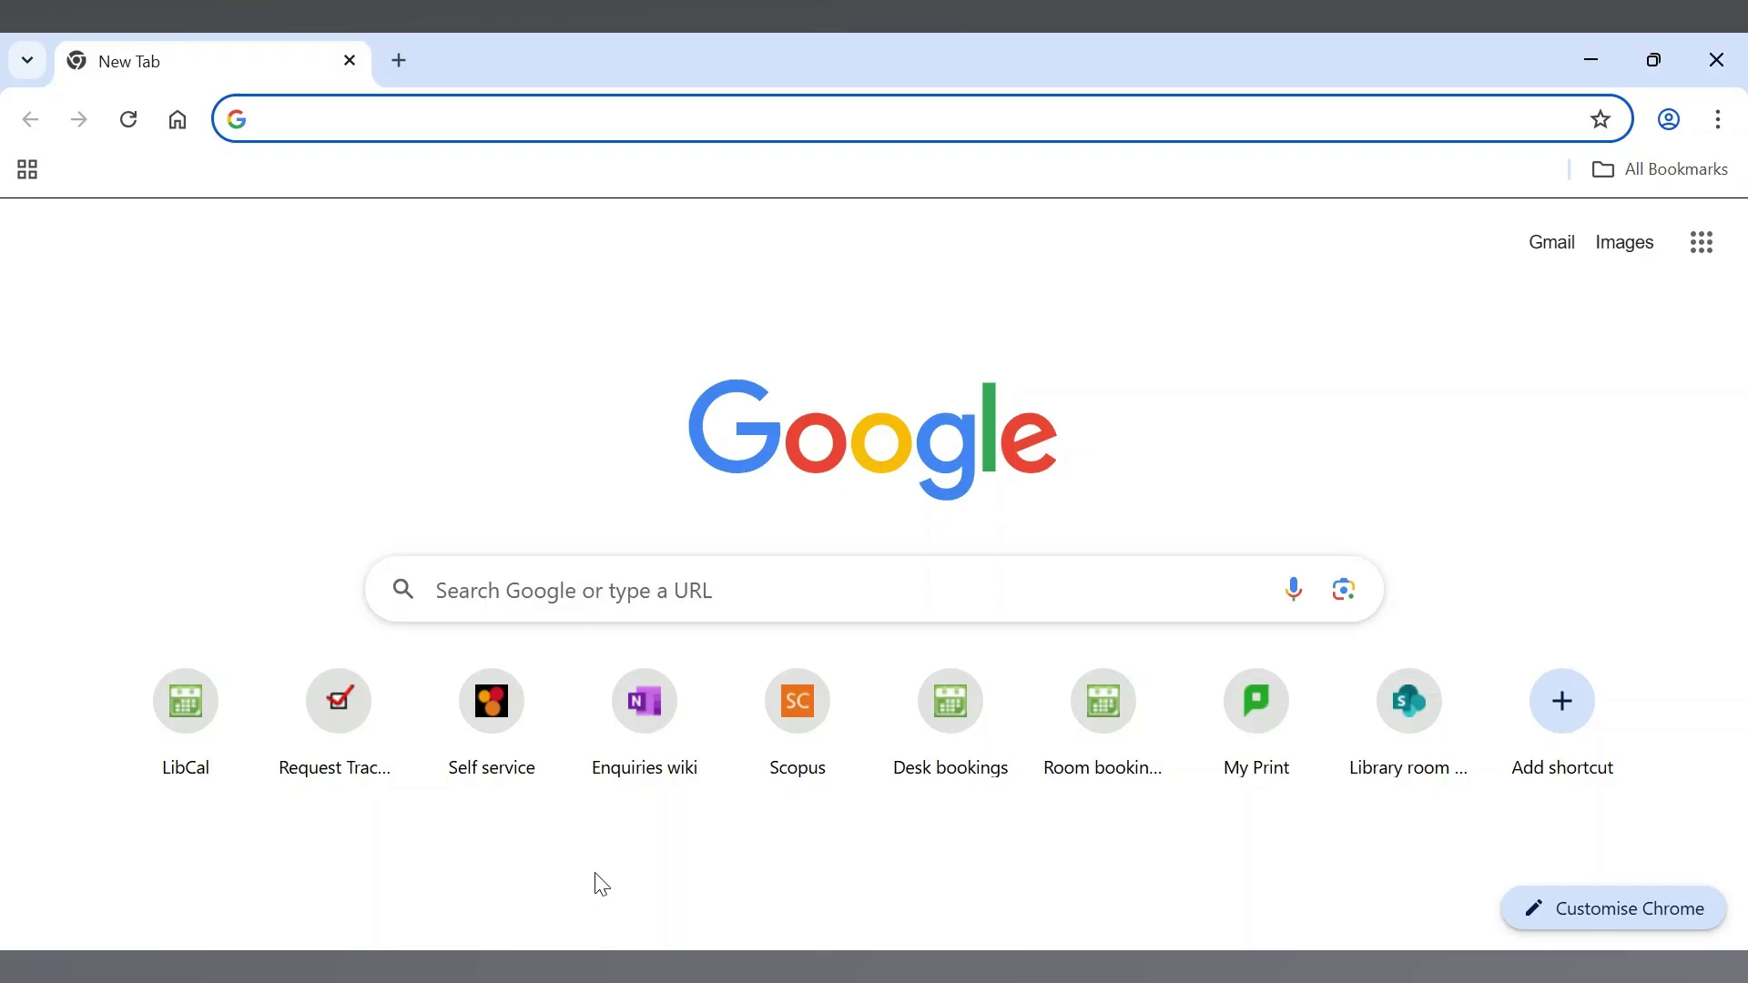
- Load scopus.com in Chrome to reach the Scopus Preview welcome page
left_click(735, 123)
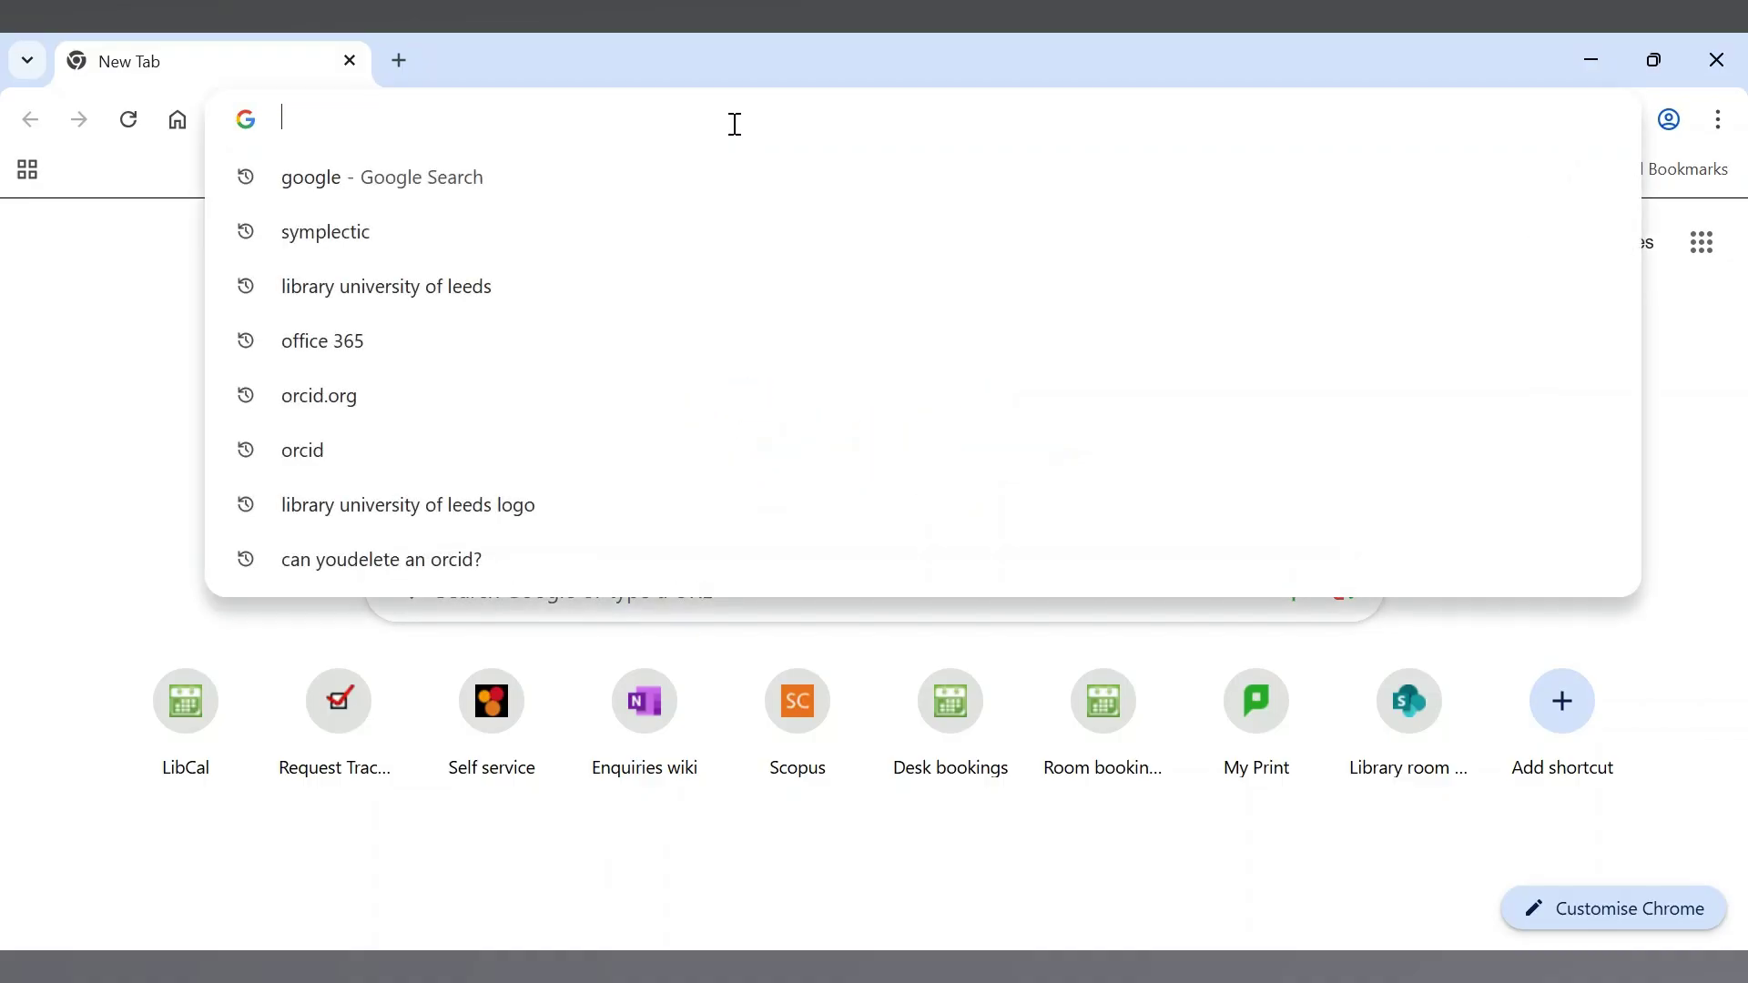
type("scopus")
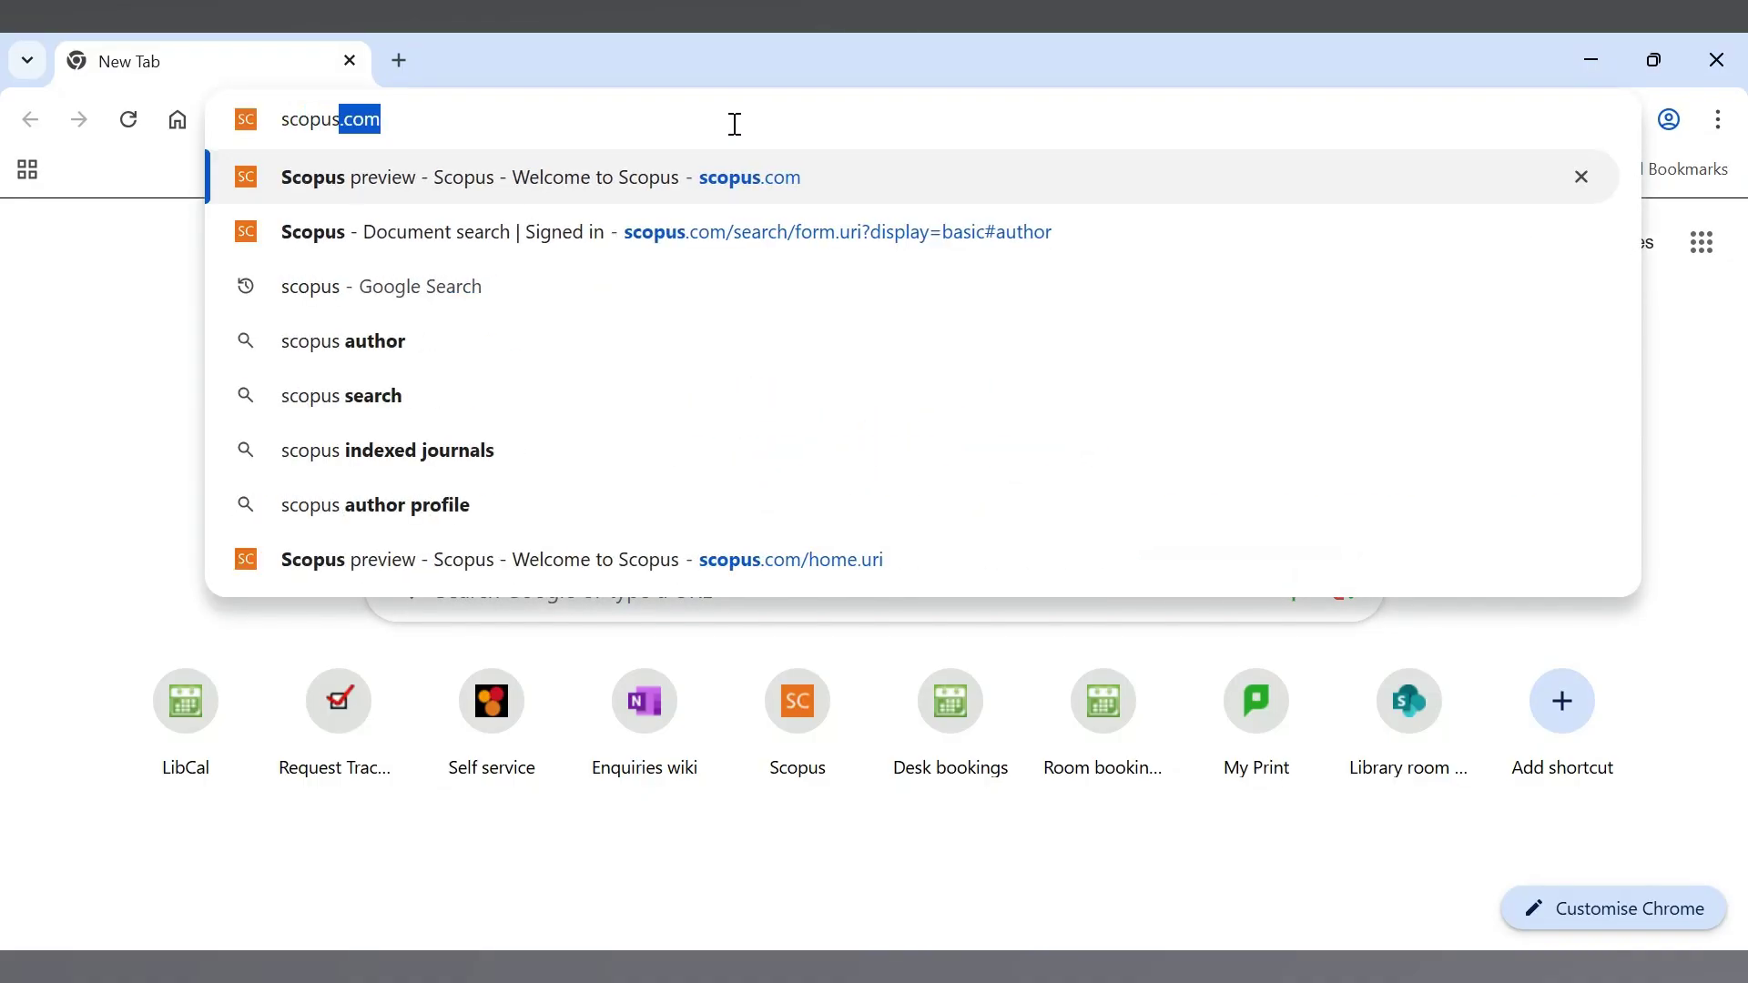
type(".com")
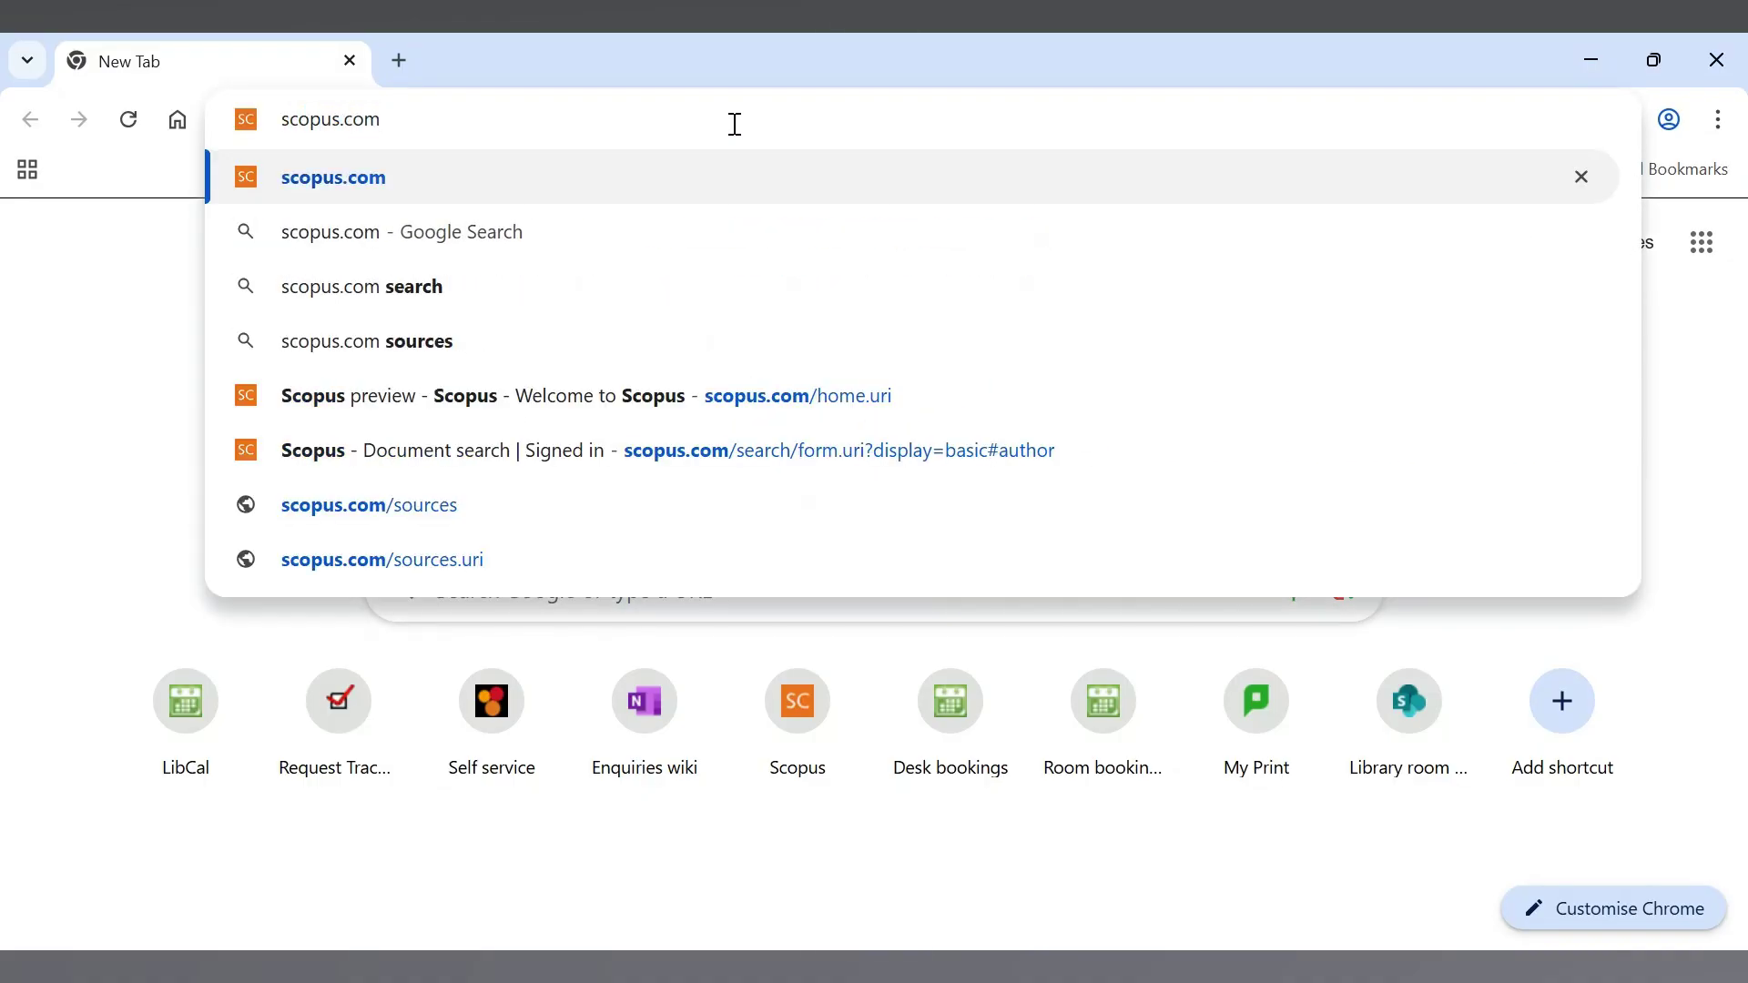
key("Return")
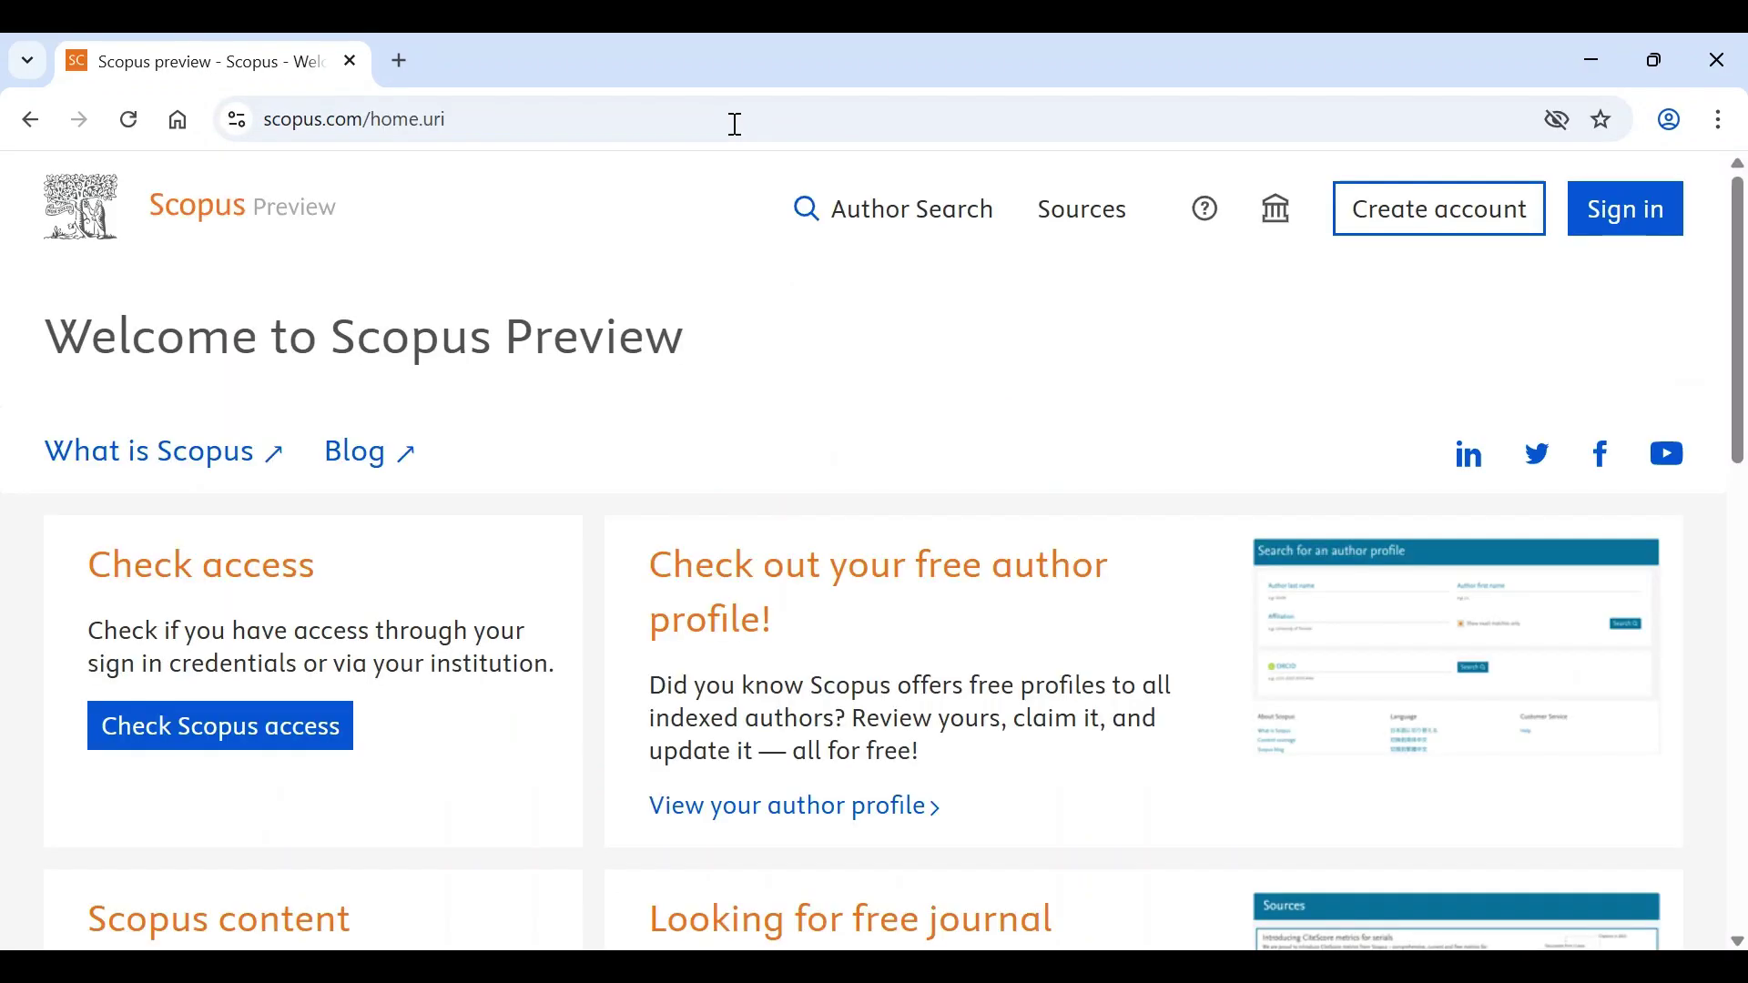
- Check institutional access from the header, reaching the University of Leeds access page
left_click(1276, 230)
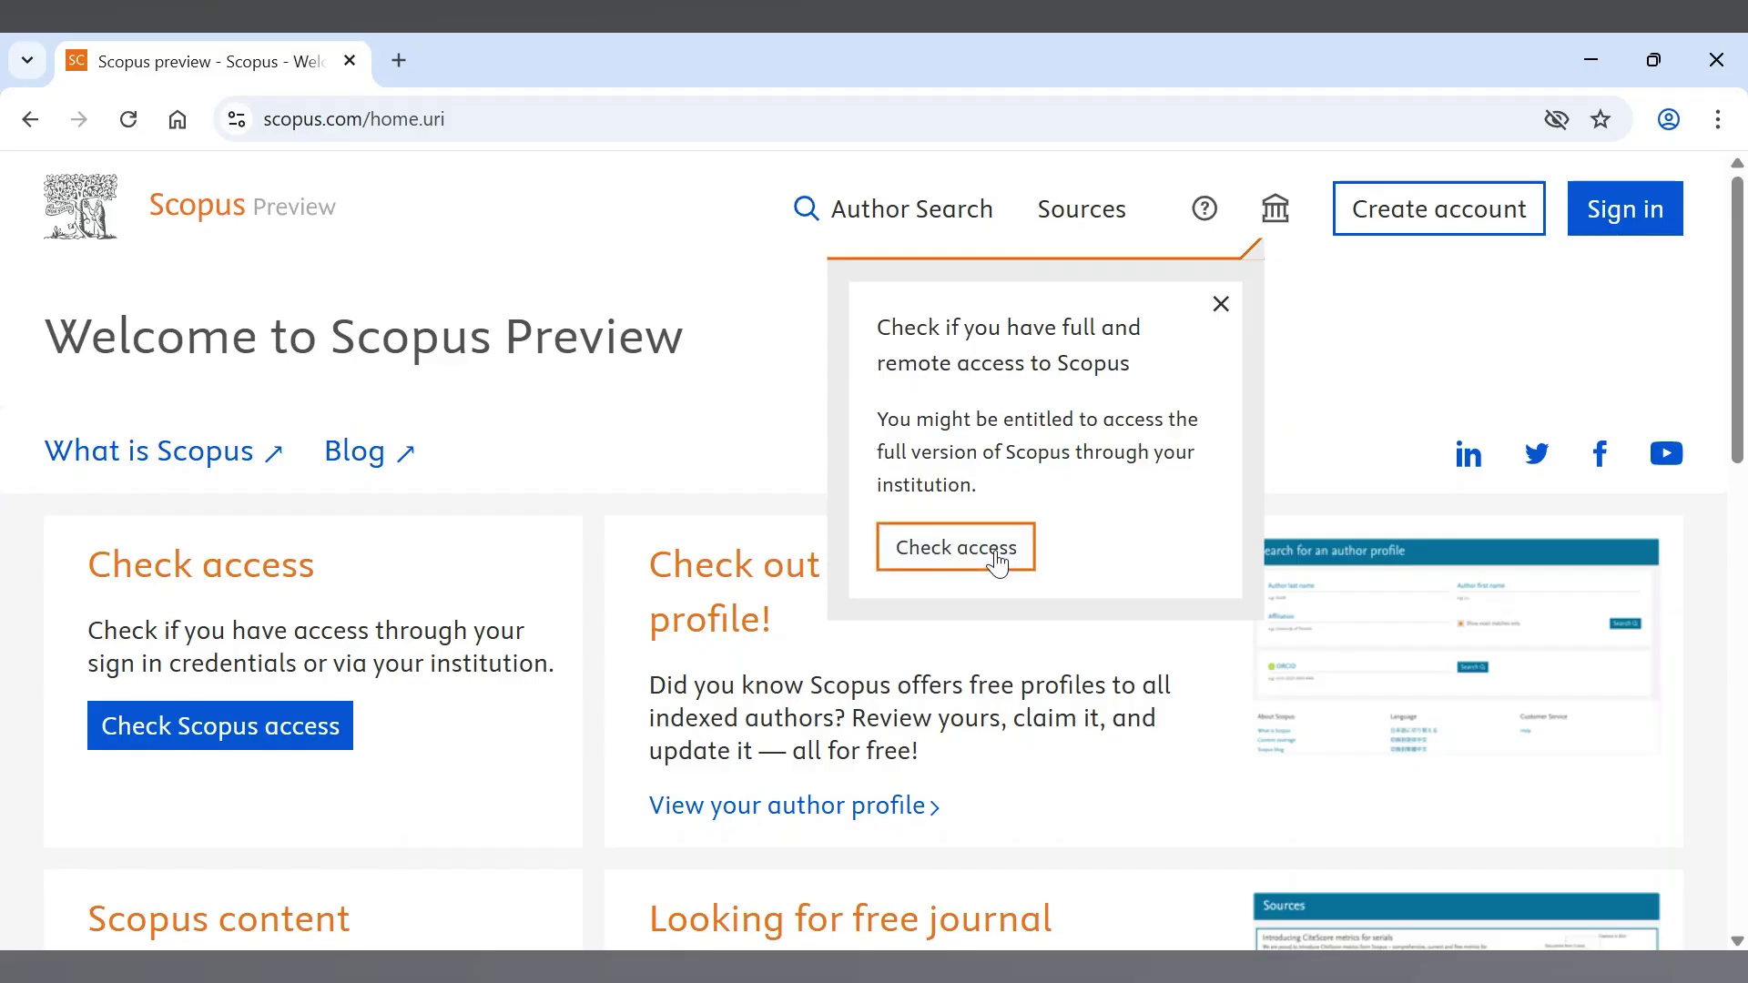
left_click(996, 561)
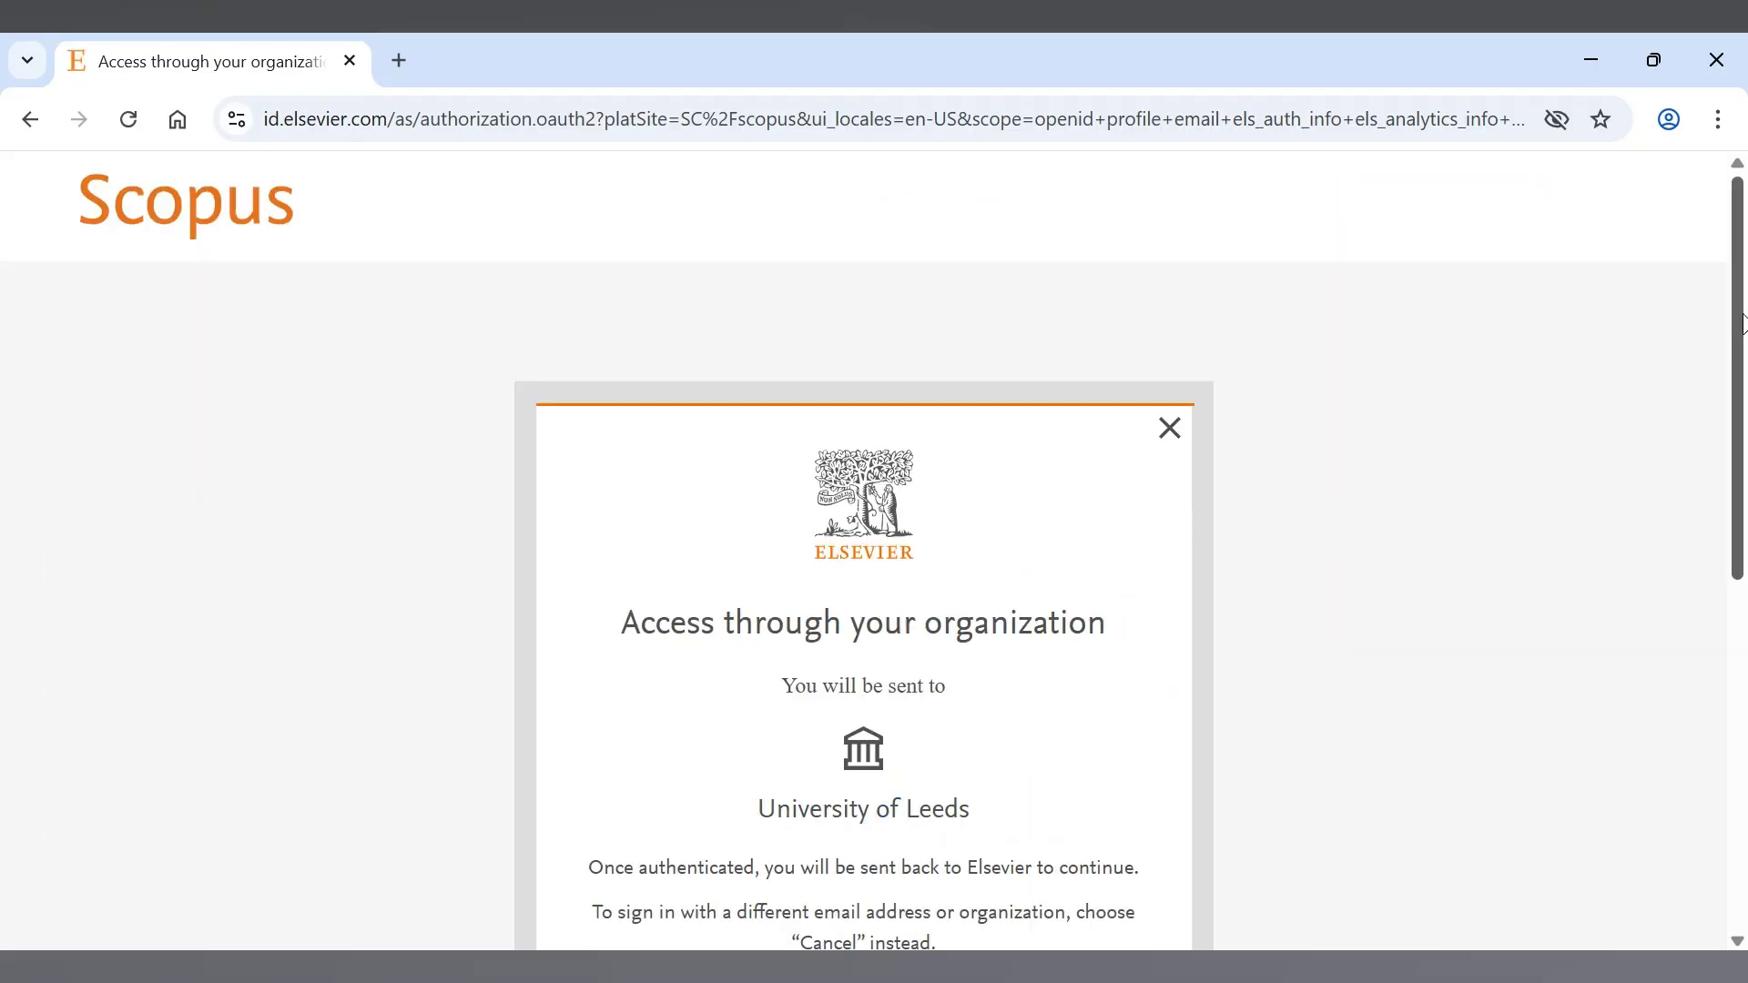
left_click_drag(1743, 360, 1743, 601)
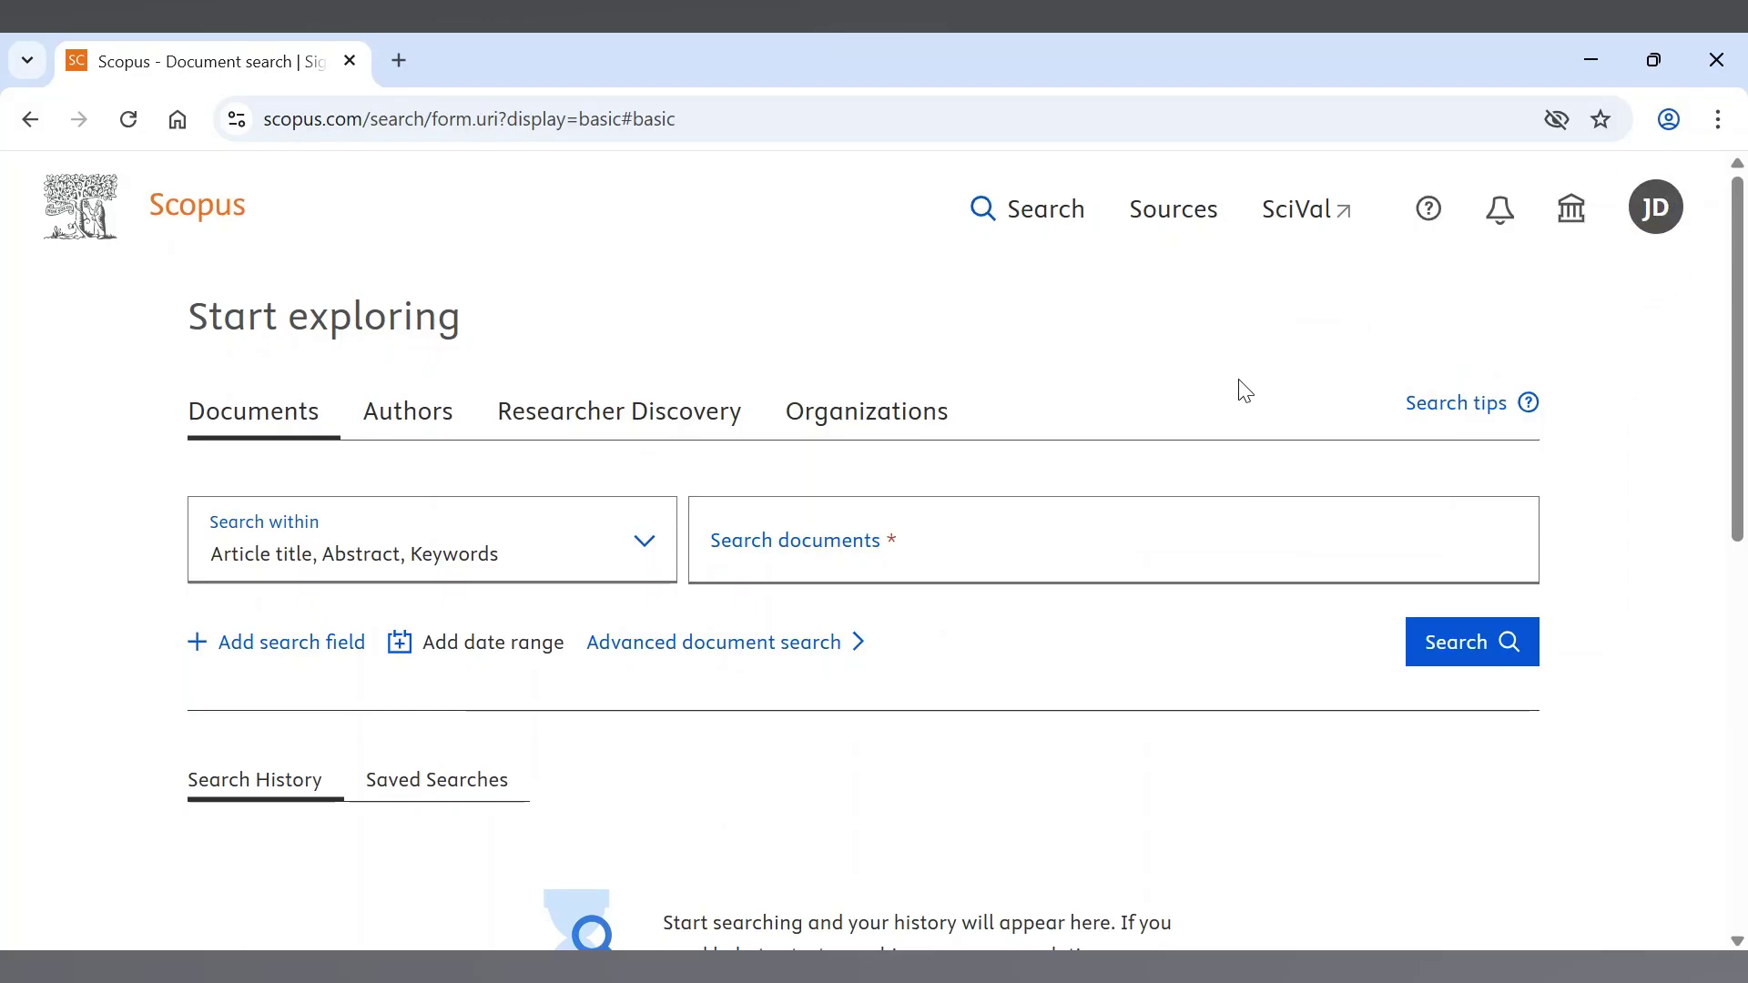
- Switch the Scopus search to the Authors tab
left_click(416, 434)
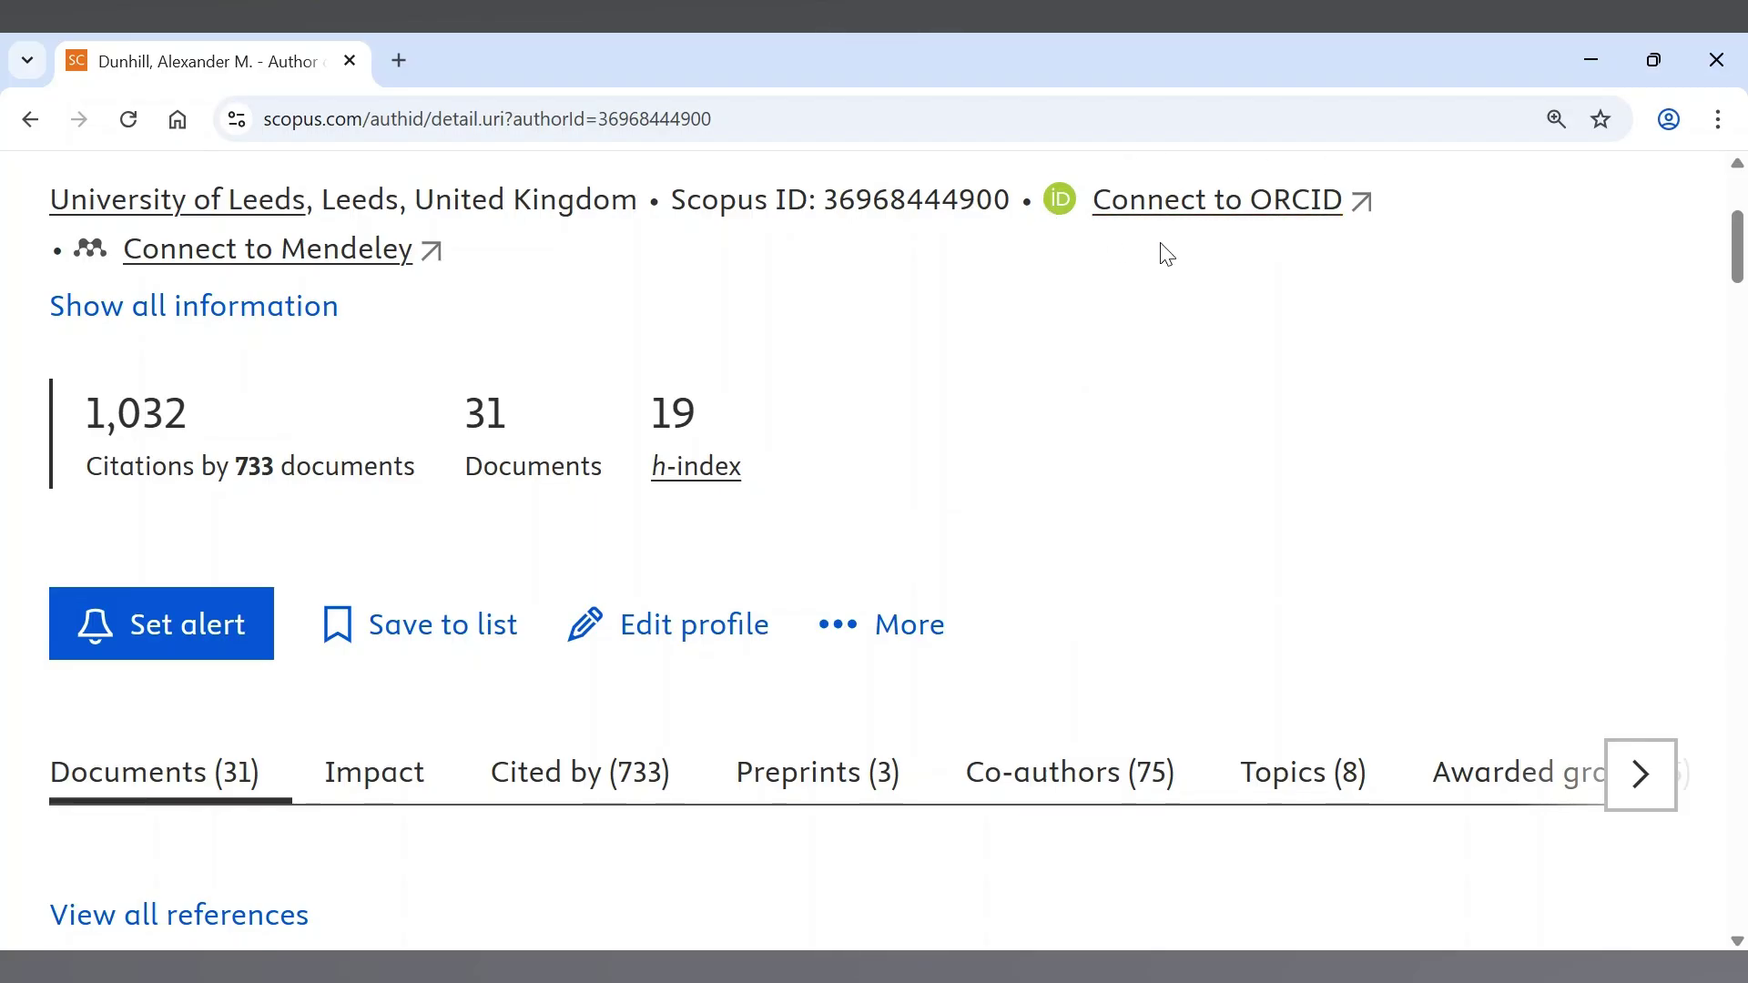
- Choose Connect to ORCID on the author profile, opening the ORCID sign-in tab
left_click(1234, 205)
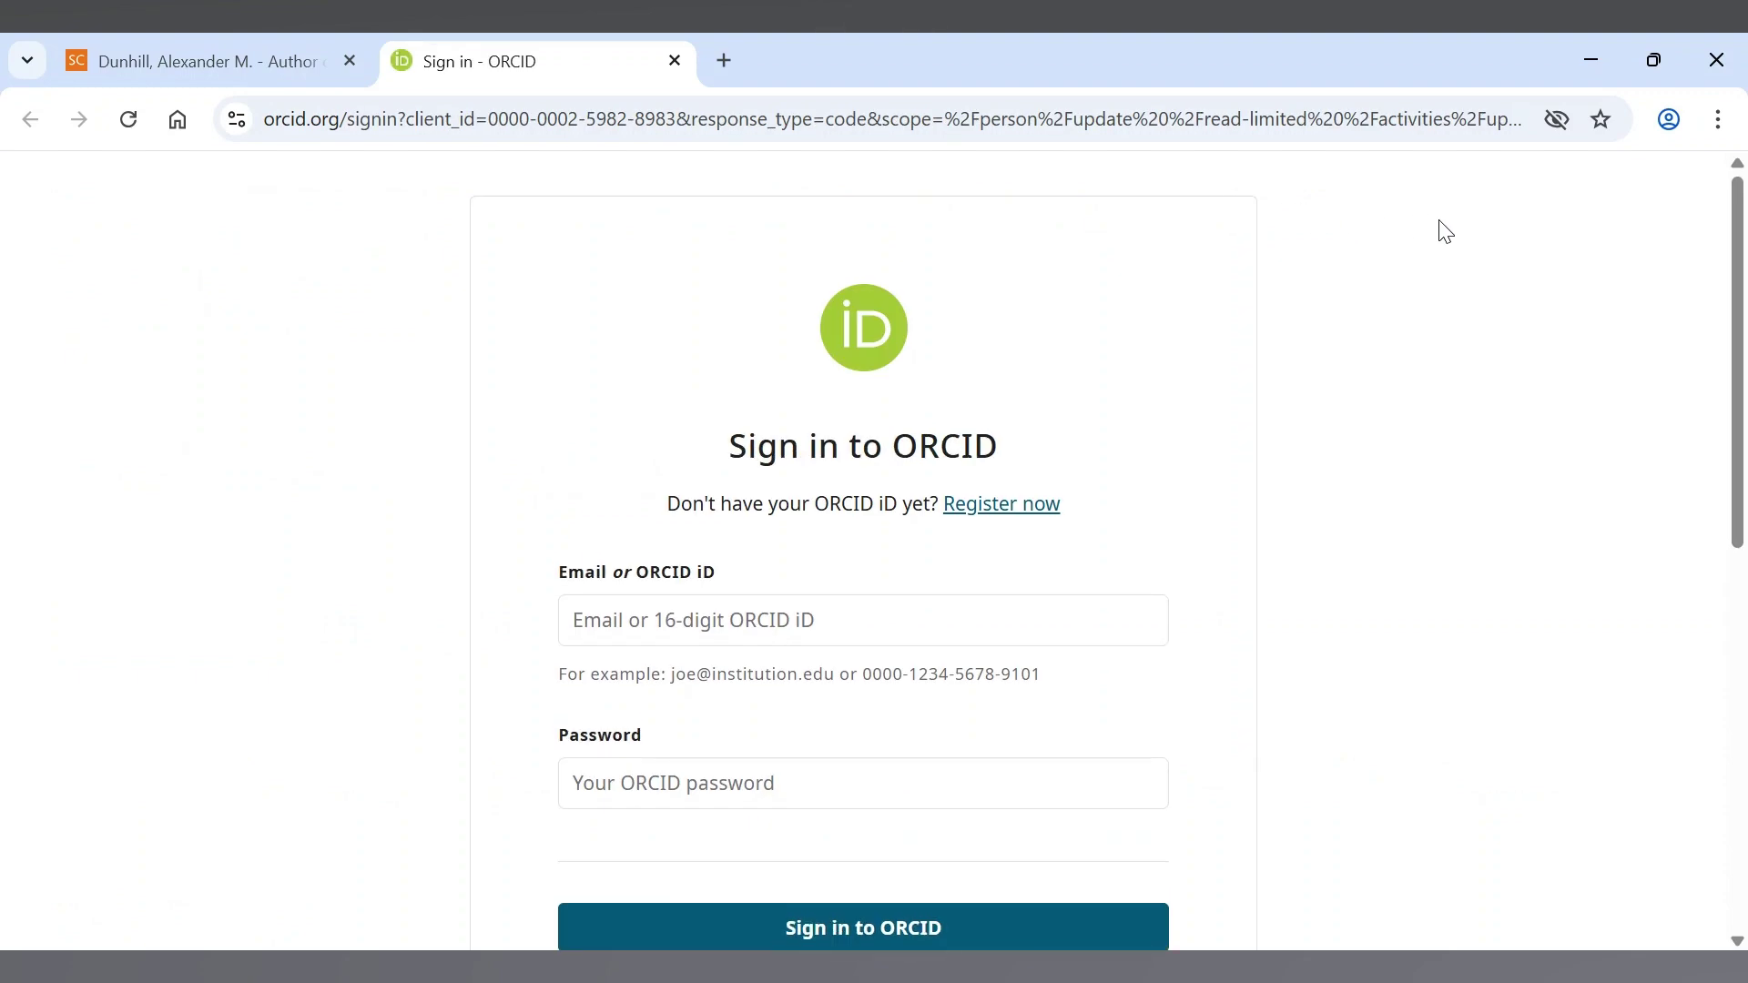
left_click_drag(1736, 228, 1736, 280)
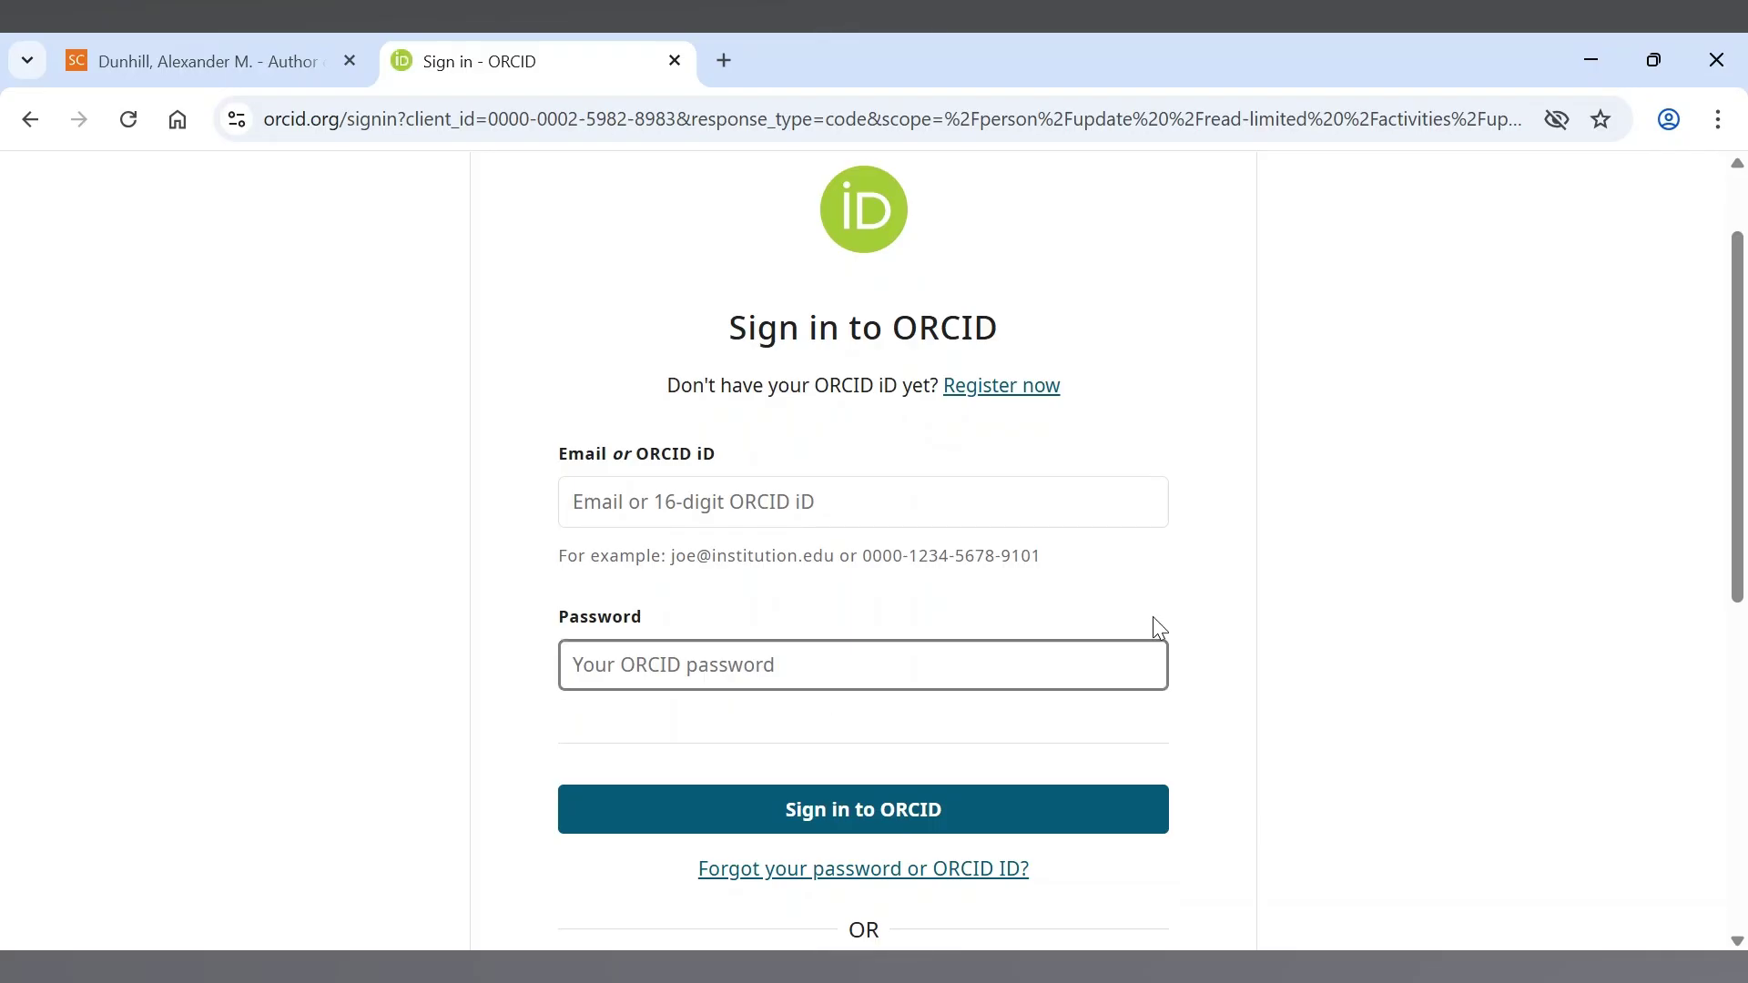
left_click_drag(1741, 291, 1743, 378)
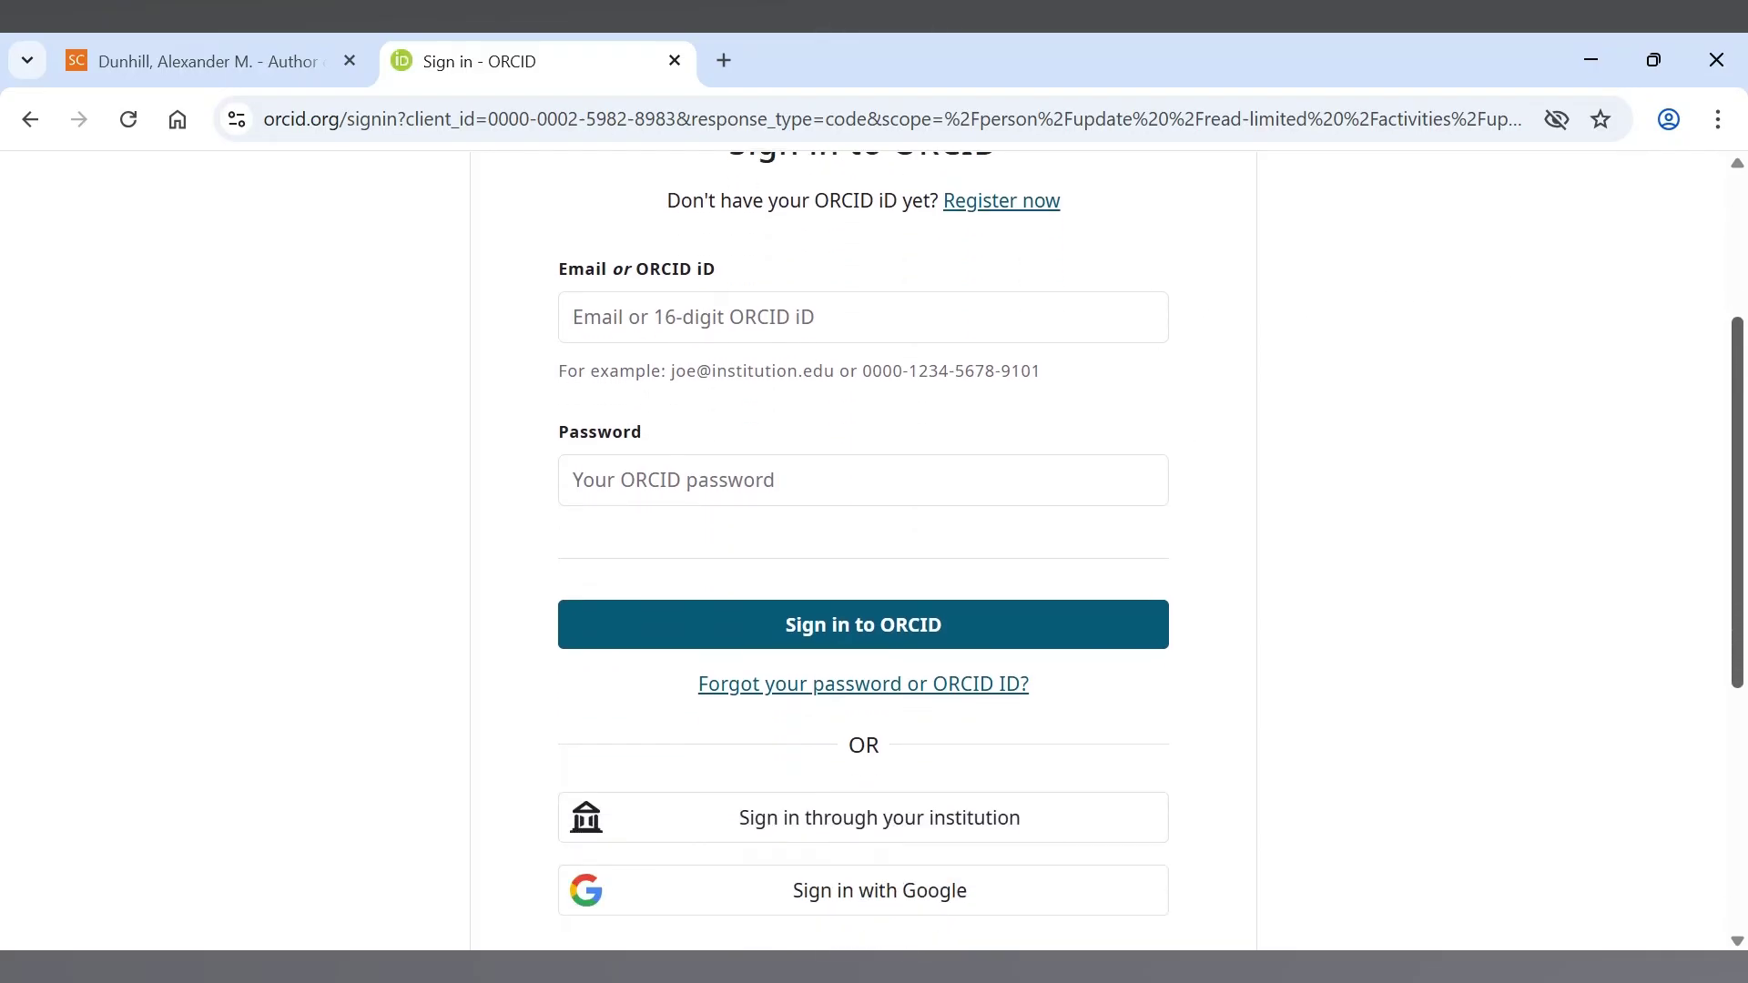
left_click_drag(1737, 379, 1737, 417)
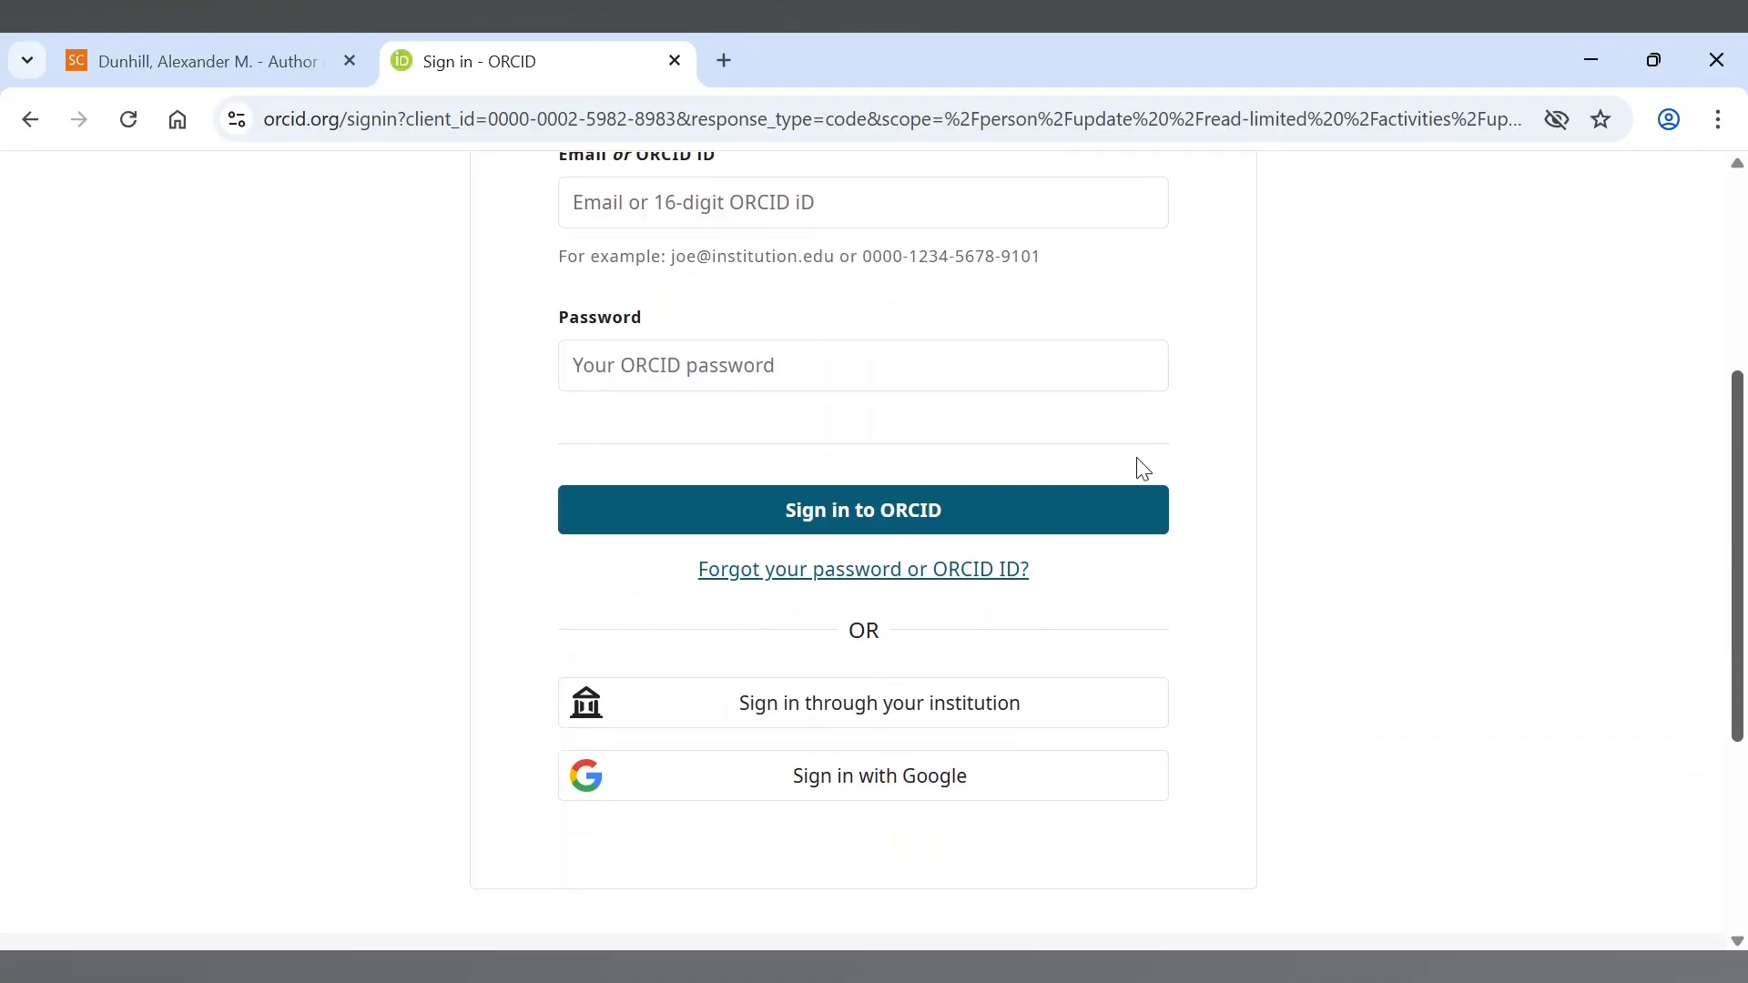